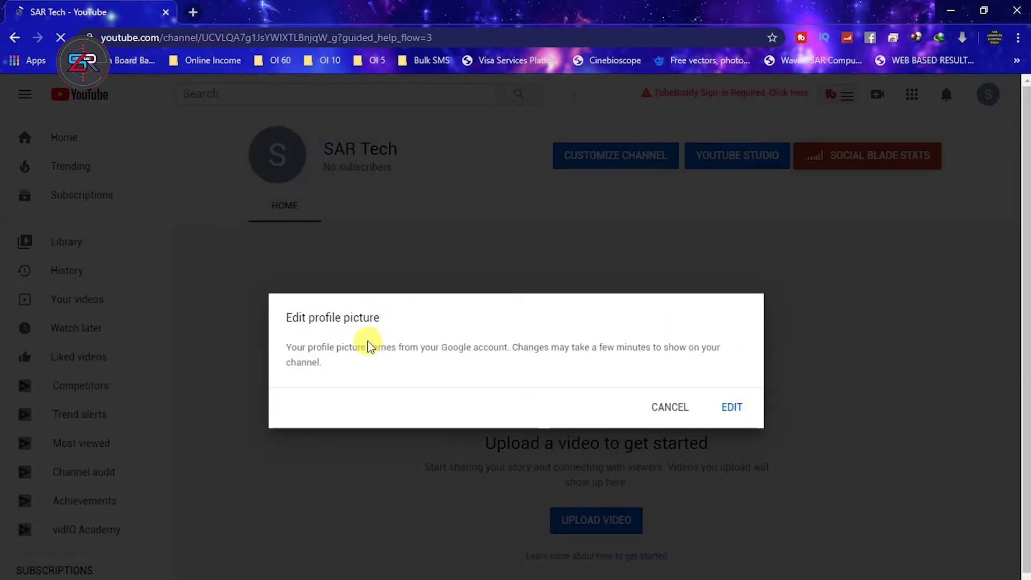
Upload Logo For SAR Tech.png from the Graphics > Logo folder on Local Disk (E:) as the channel's profile picture
click(730, 407)
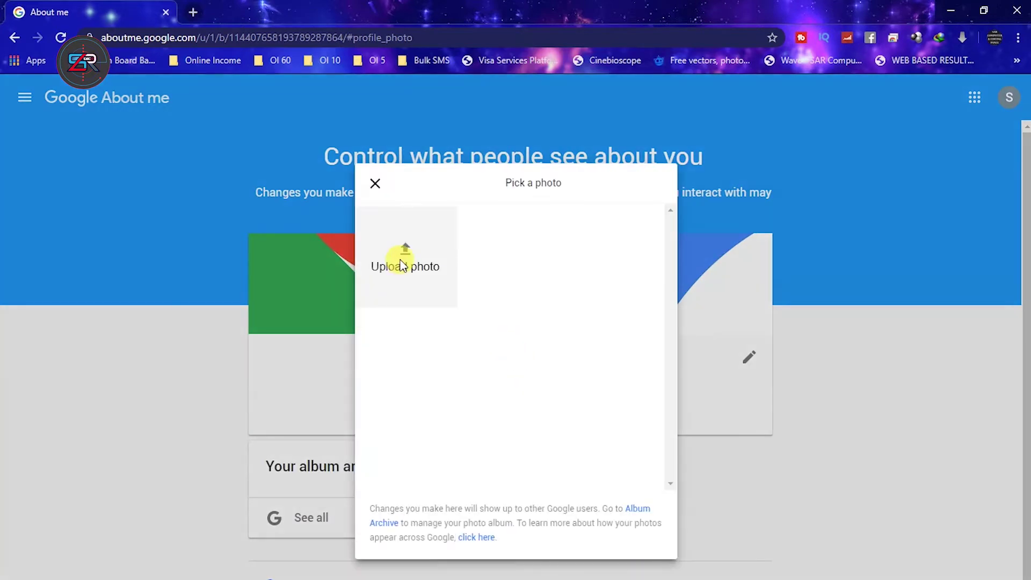
click(403, 264)
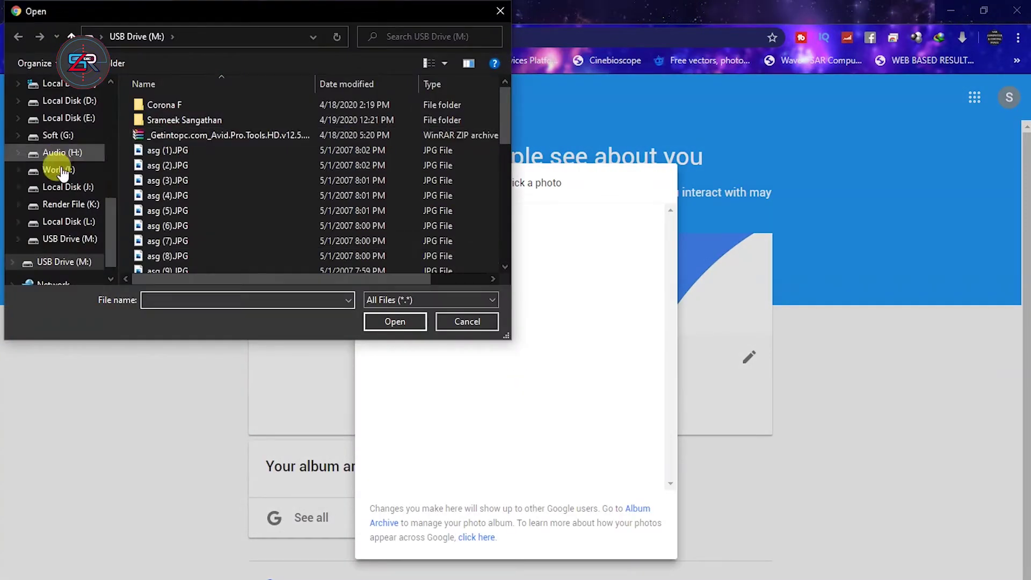
click(60, 136)
click(65, 120)
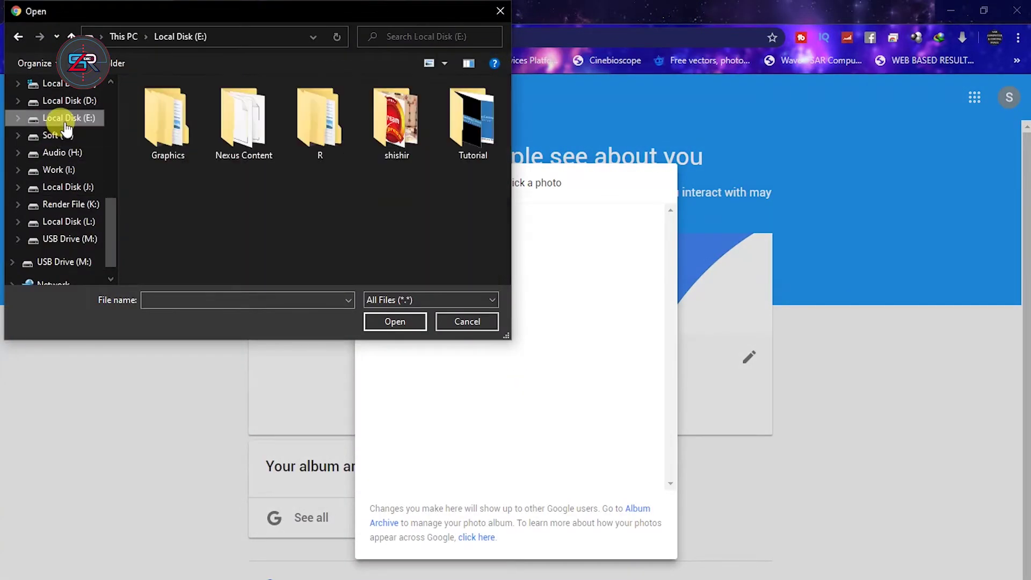
double_click(173, 139)
double_click(168, 116)
click(159, 140)
click(380, 323)
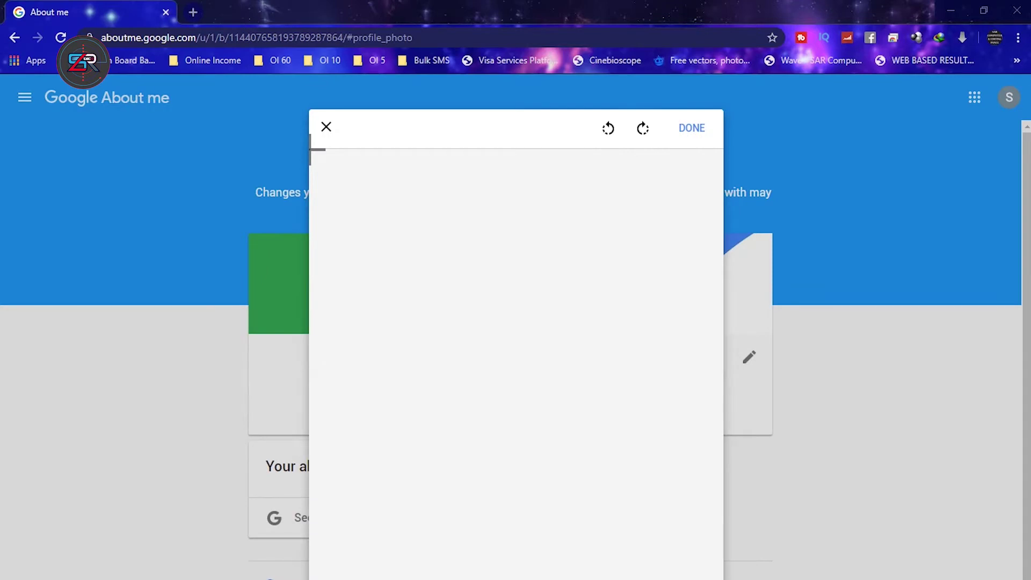
click(692, 129)
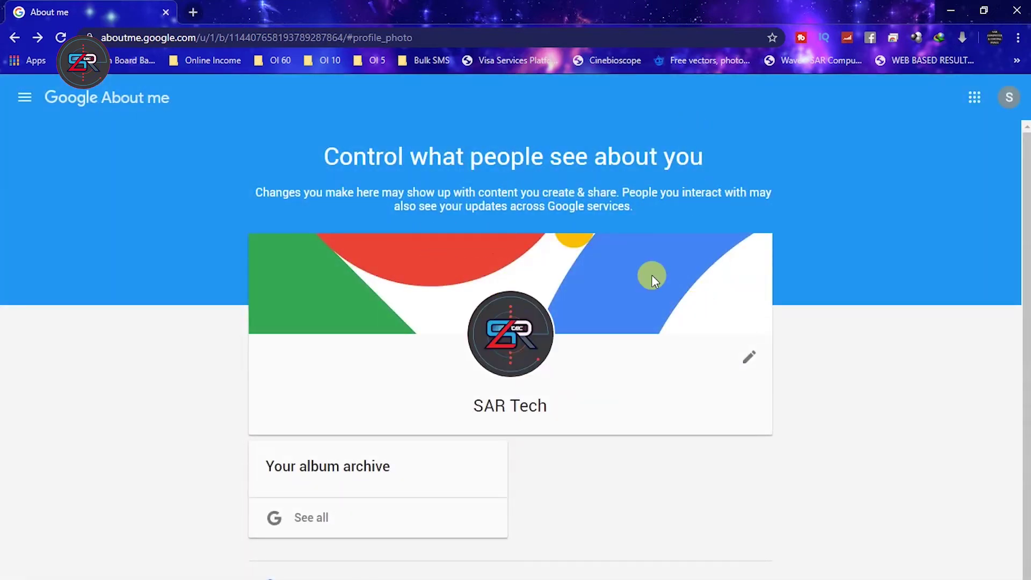
Open the profile's name for editing and confirm it as SAR Tech
click(748, 366)
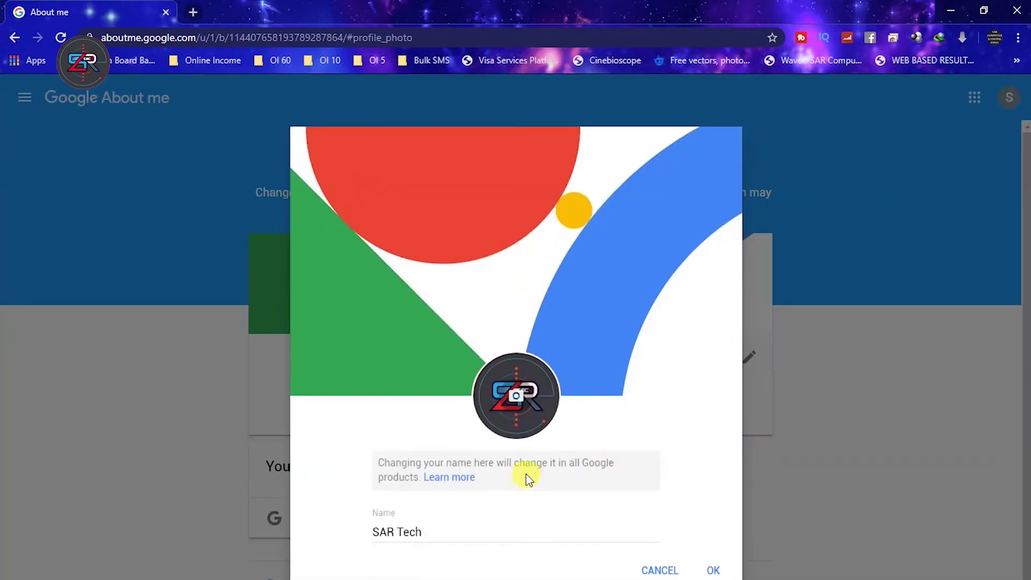
click(520, 527)
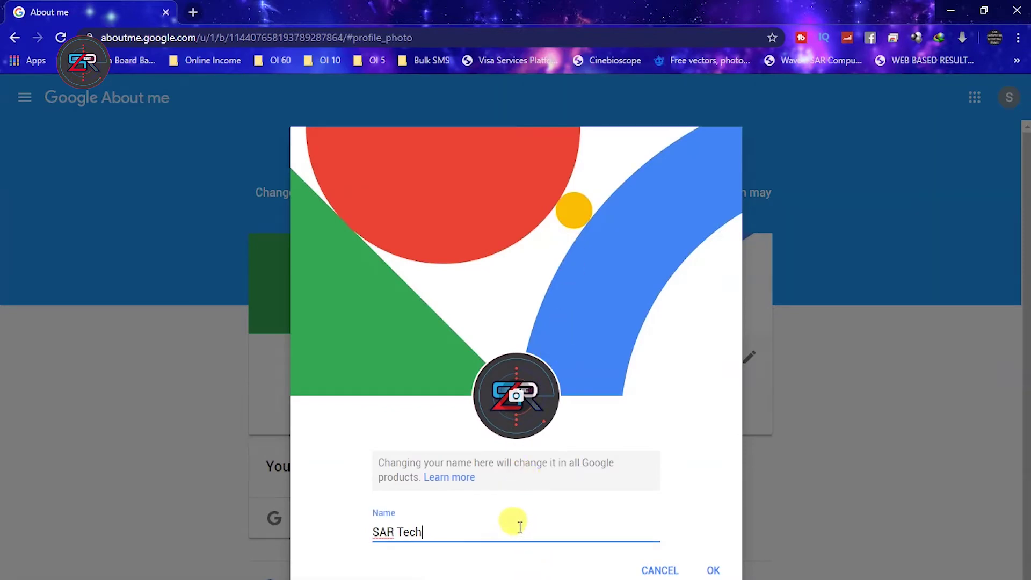
click(711, 571)
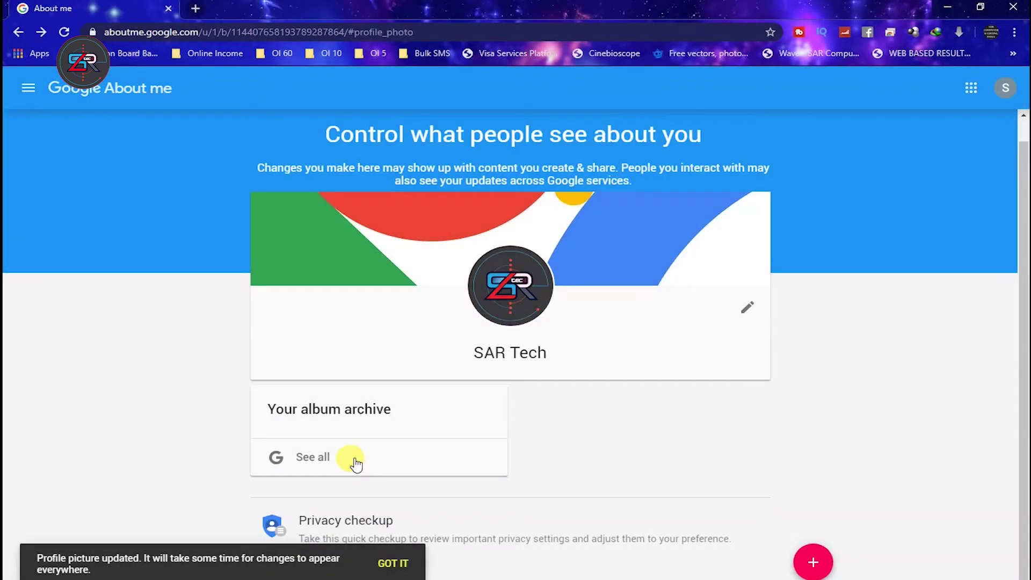
Add contact info to the profile, entering the phone number with the Mobile type and the contact's e-mail address
click(813, 556)
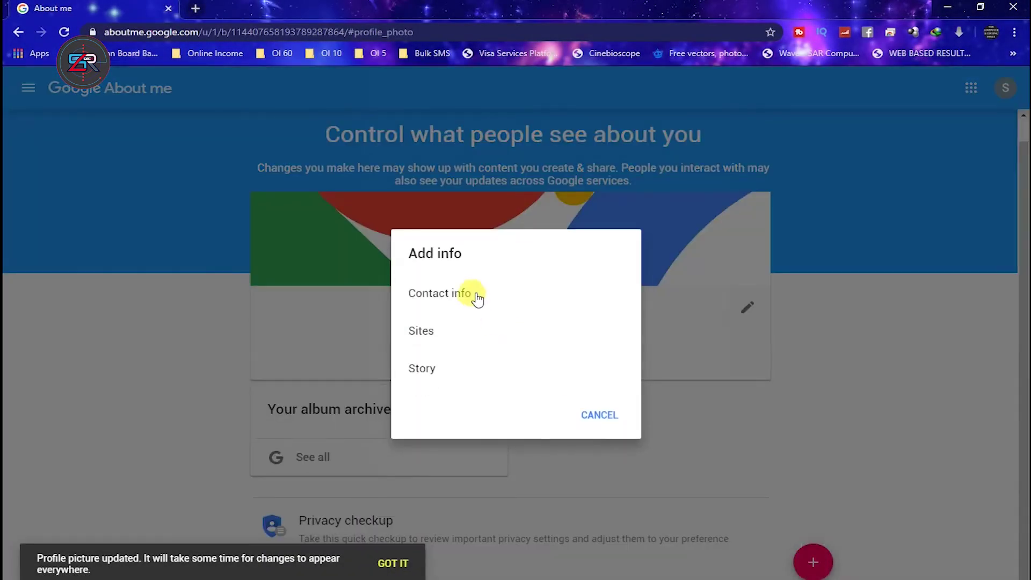
click(476, 297)
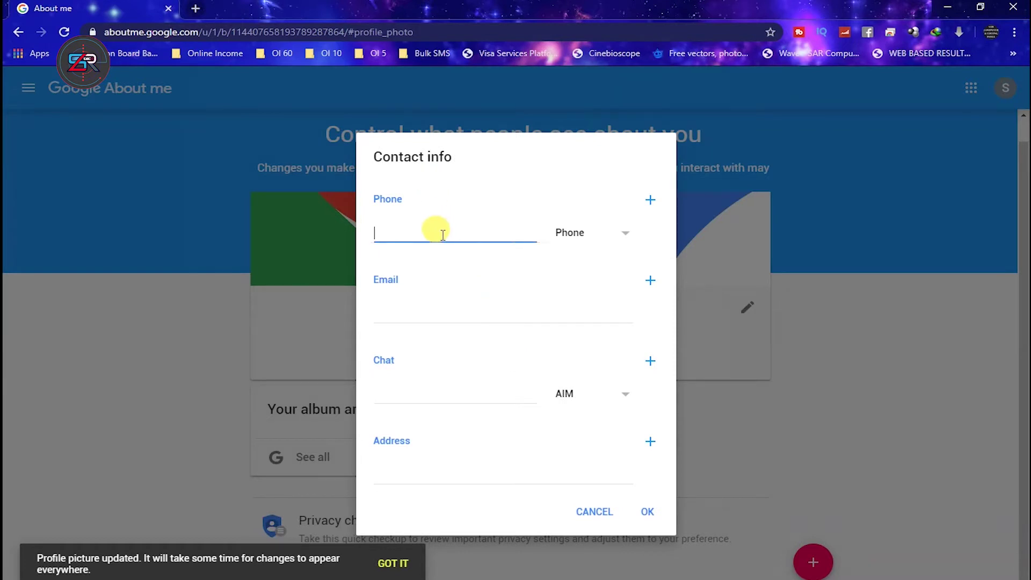
click(613, 233)
click(610, 260)
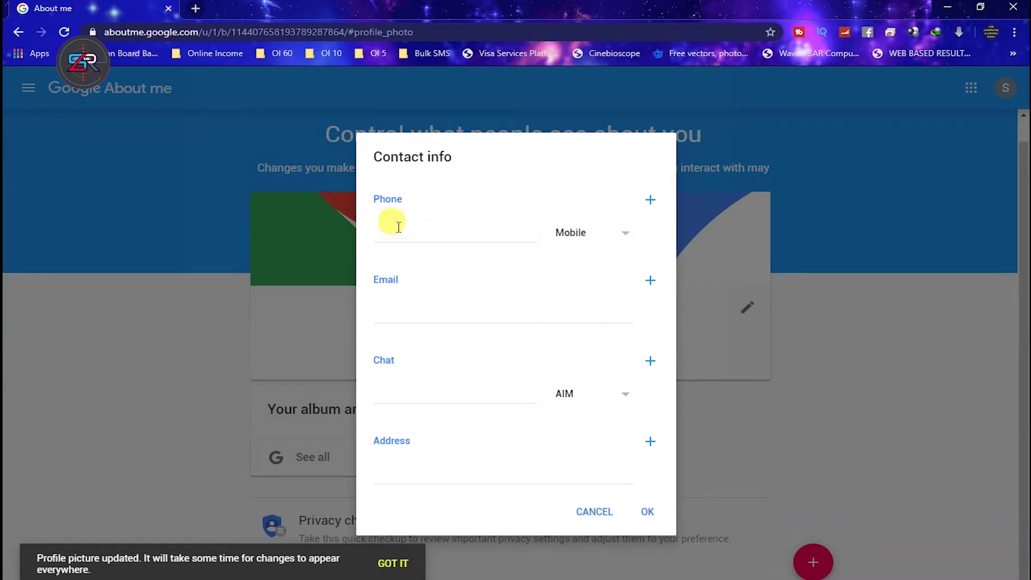
click(440, 231)
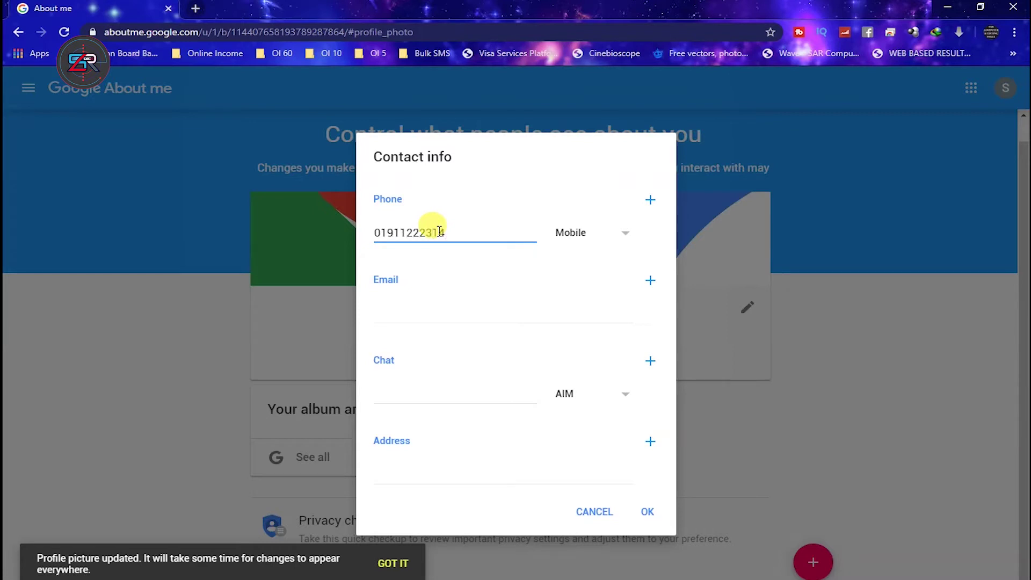
click(446, 314)
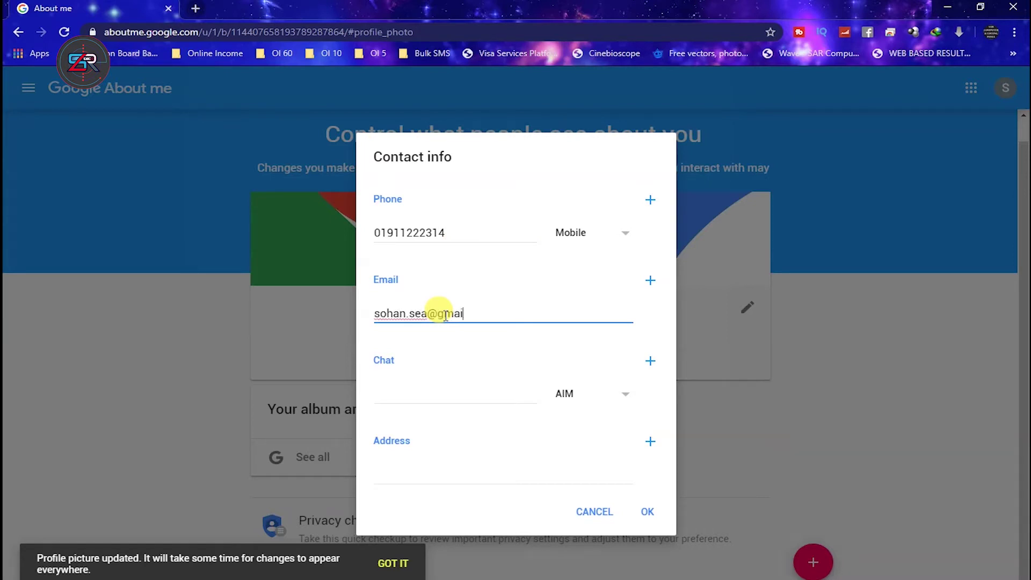
click(524, 391)
click(572, 403)
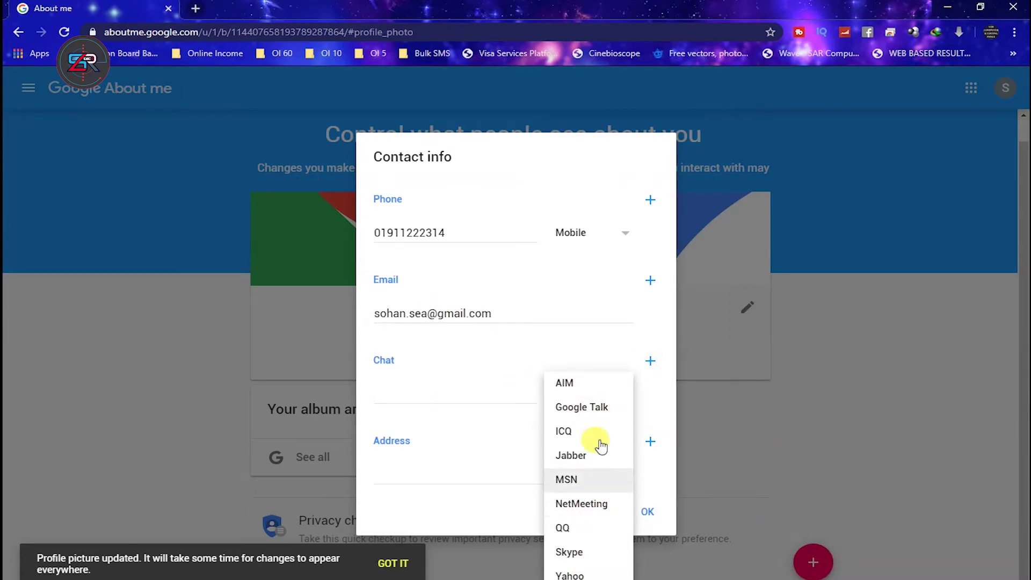
click(430, 461)
Enter the contact's postal address in the contact info and add a second address line
click(421, 471)
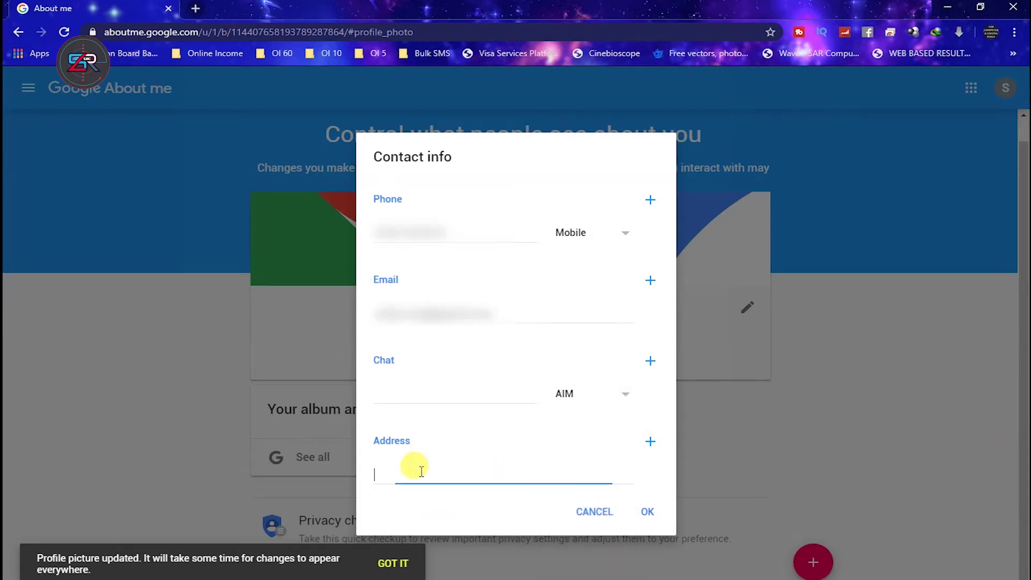
click(649, 442)
text(Vil)
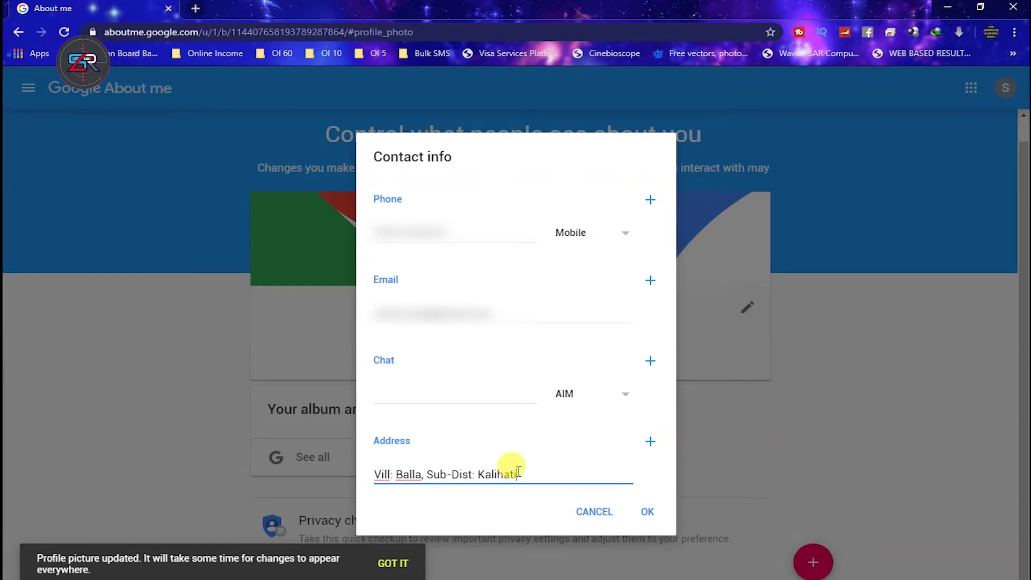
text(l: Balla, Sub-Dist: Kalihati)
click(651, 441)
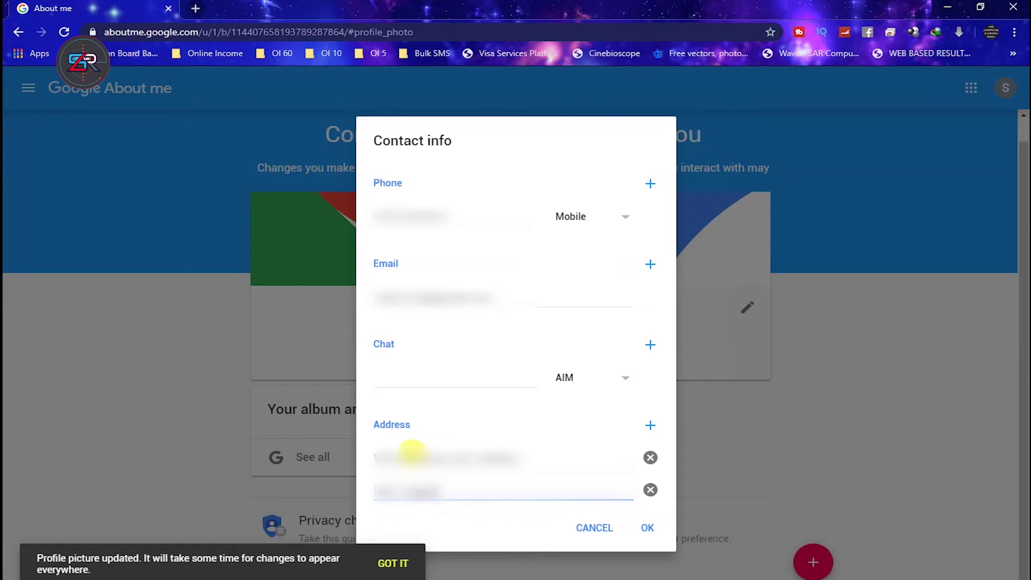
Rearrange the postal address across the two address lines and save the contact info
drag(433, 454, 440, 504)
key(ctrl+x)
click(374, 485)
key(ctrl+v)
click(524, 451)
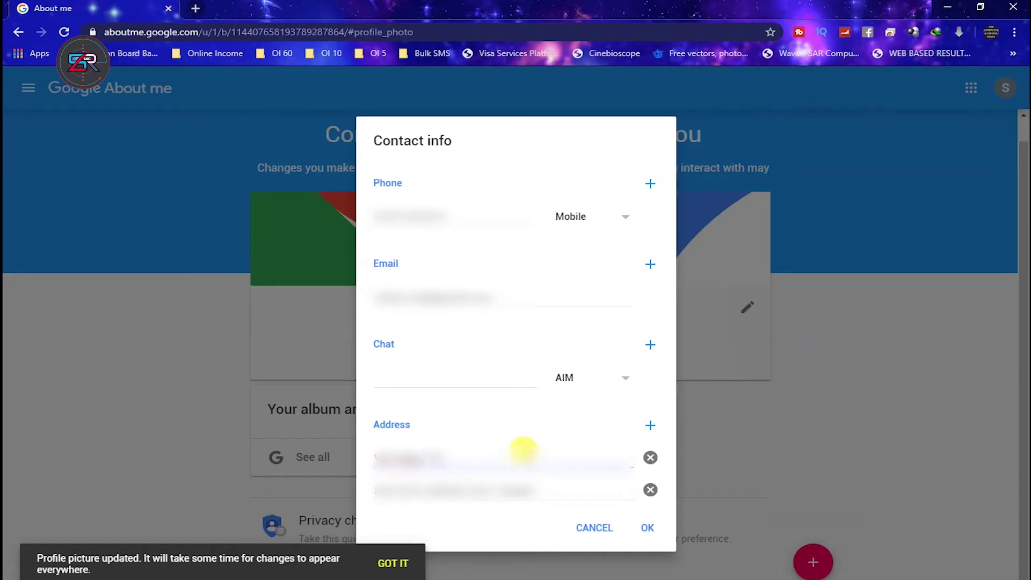
click(648, 527)
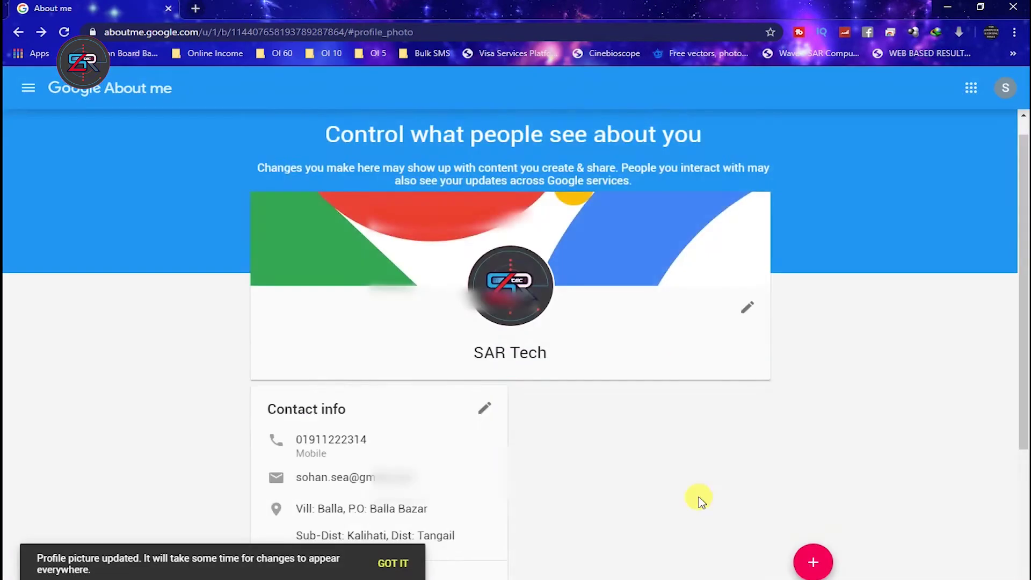
scroll(699, 473, down, 4)
click(805, 553)
click(600, 396)
scroll(824, 240, up, 5)
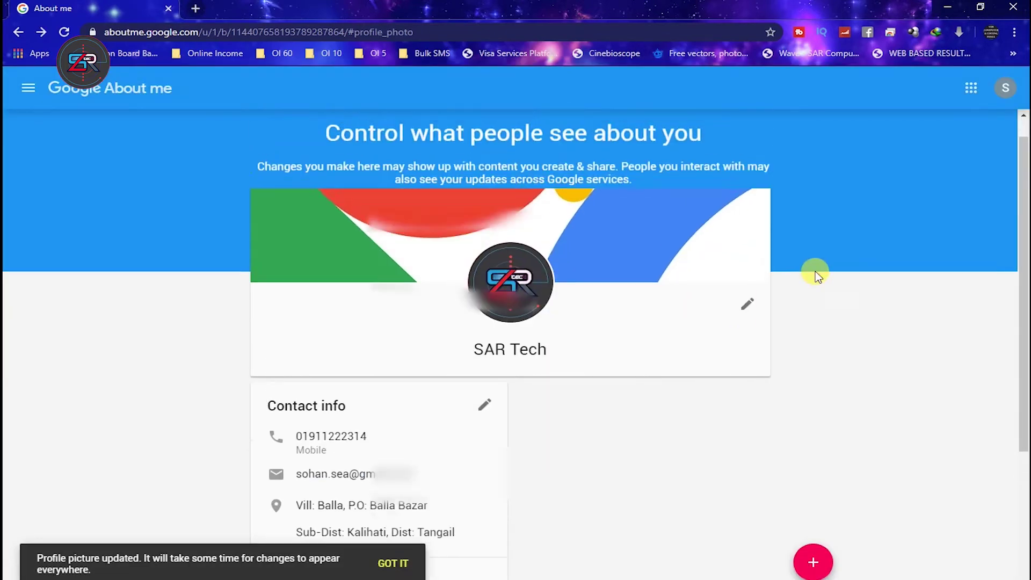
click(1006, 88)
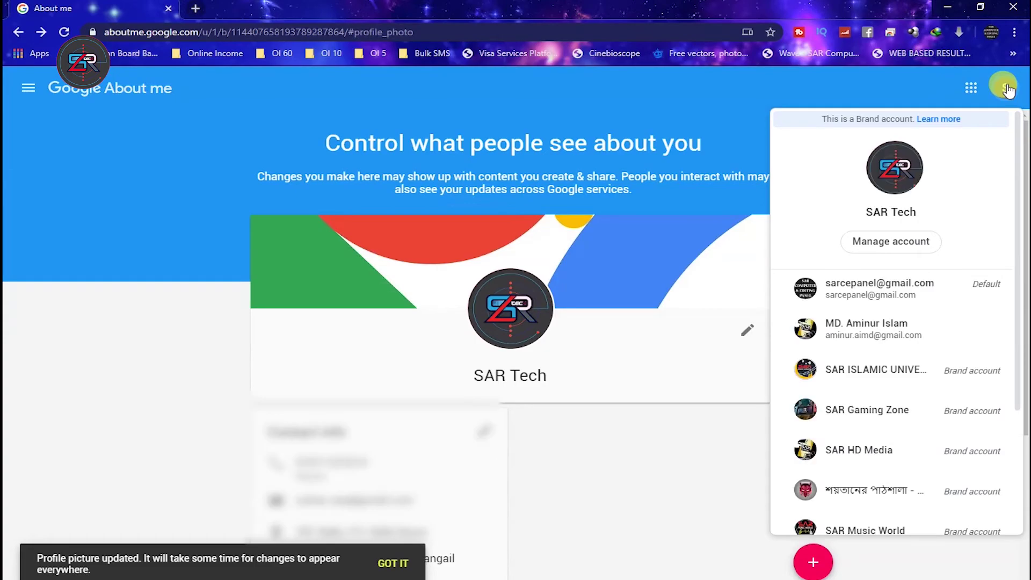
click(1007, 88)
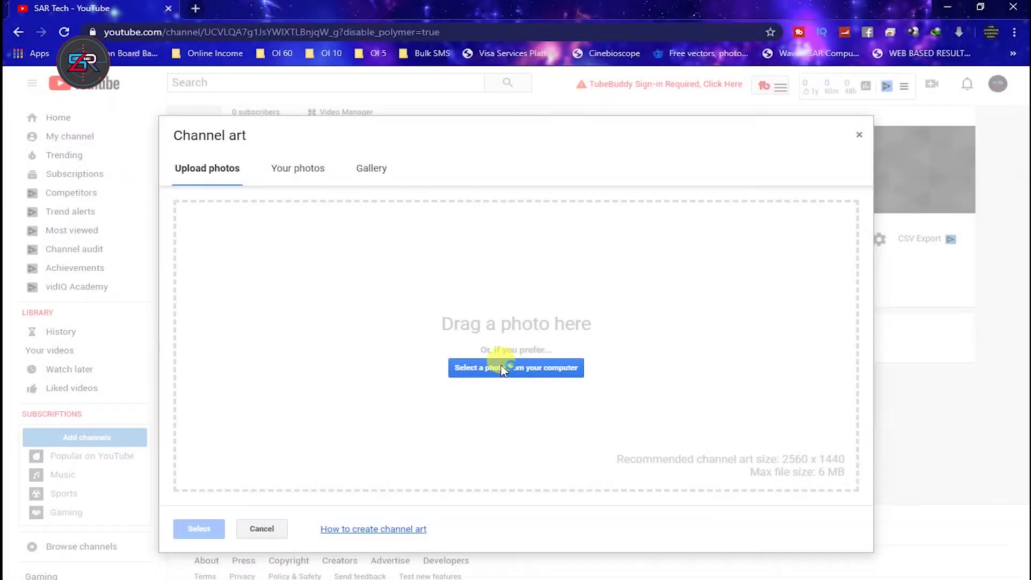
Upload Youtube Banner for SAR TECH.png from the Graphics > Banner folder and set it as the channel art
click(502, 368)
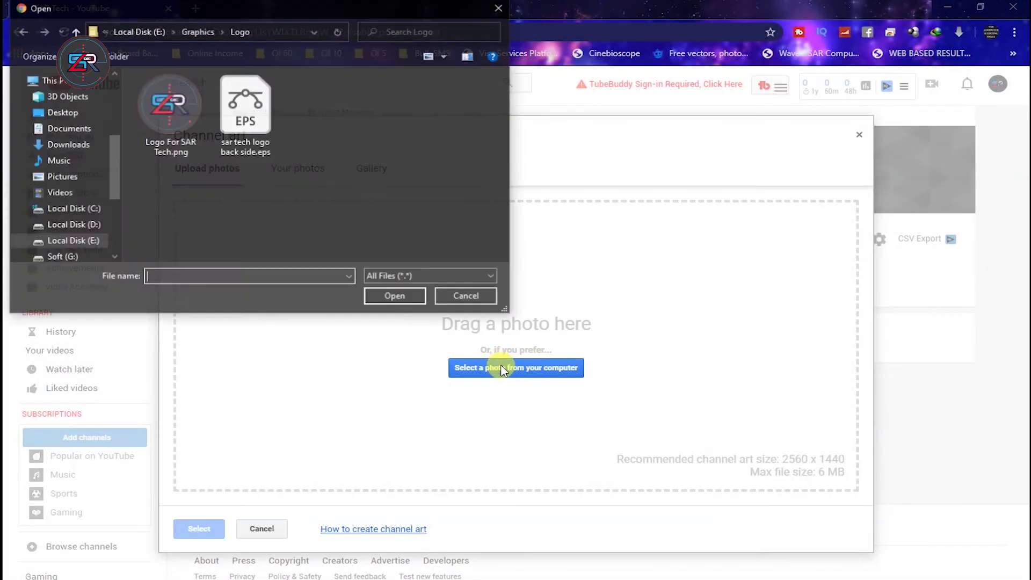
click(194, 32)
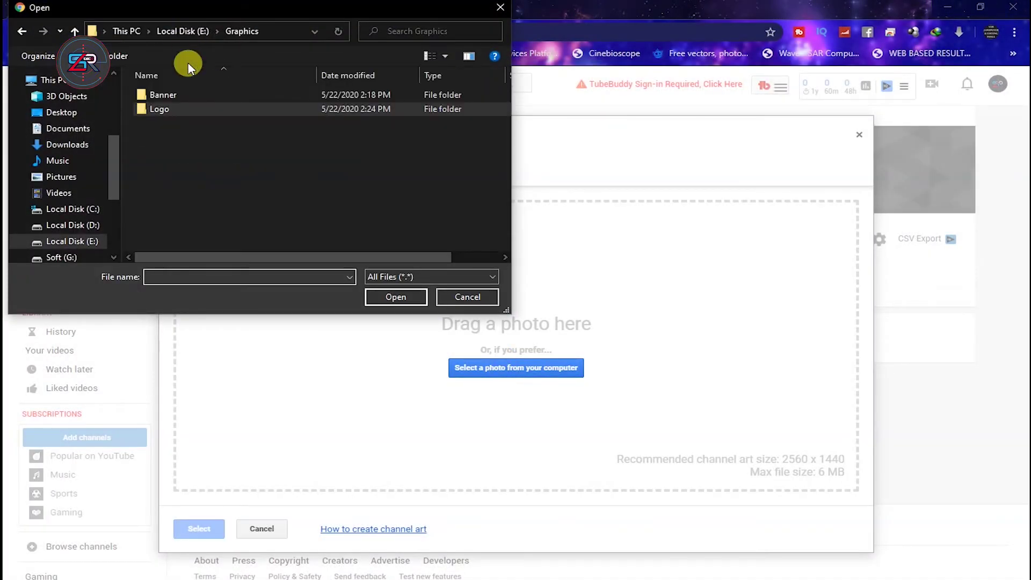
double_click(161, 95)
click(246, 127)
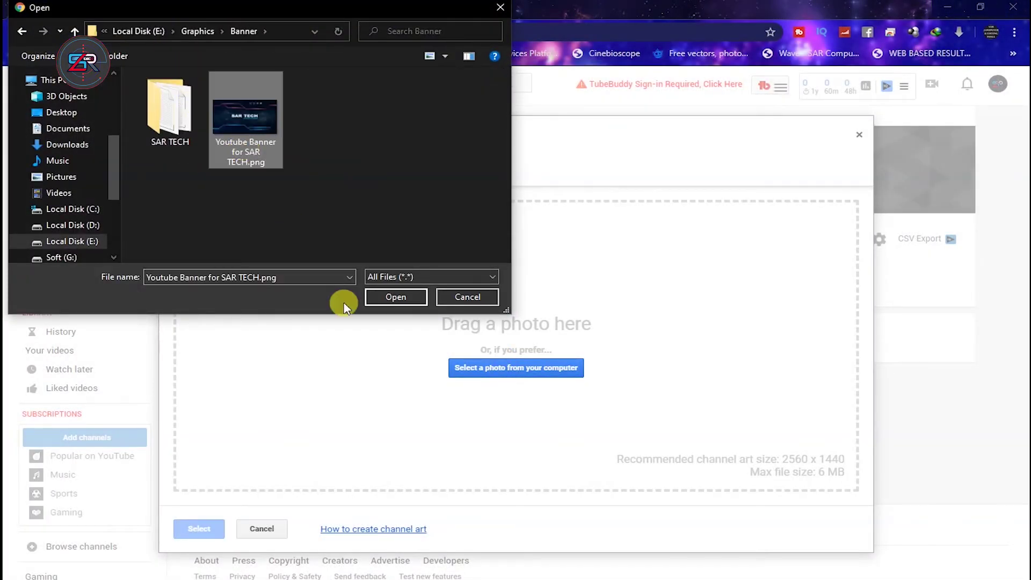
click(396, 297)
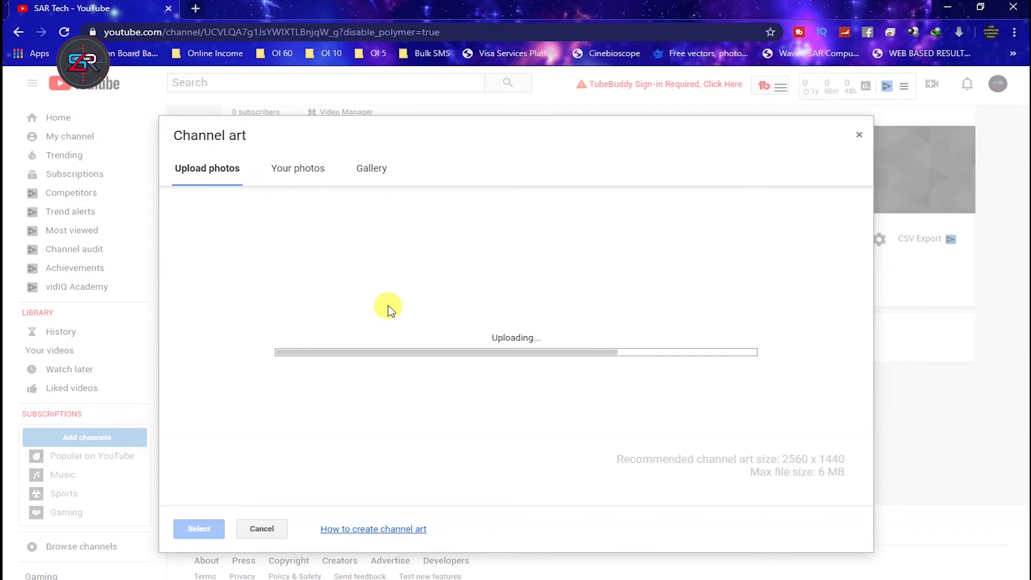
click(199, 530)
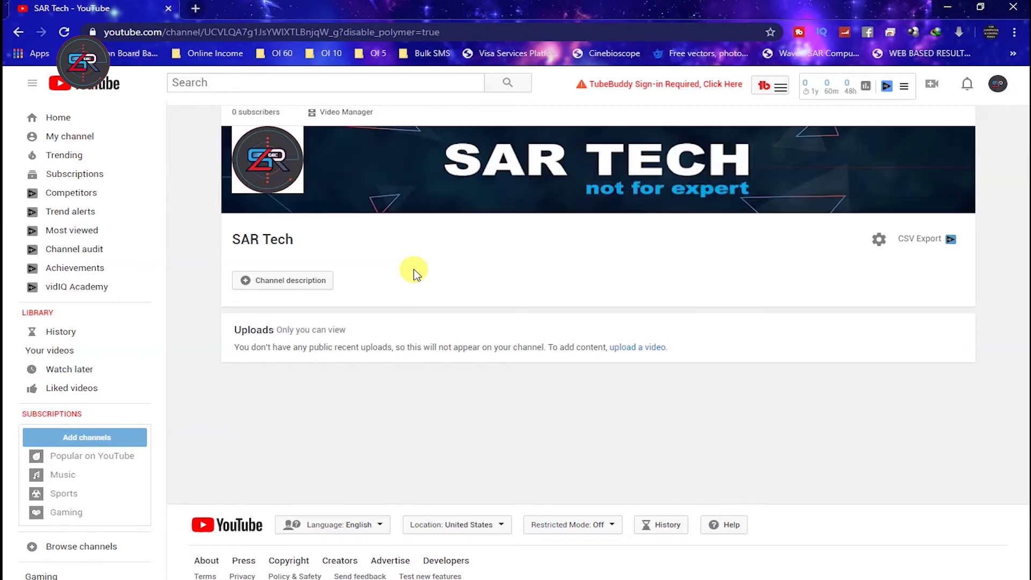
Add the channel description "Welcome to the SAR Tech. Learn with us... Thank you." and save it
click(284, 280)
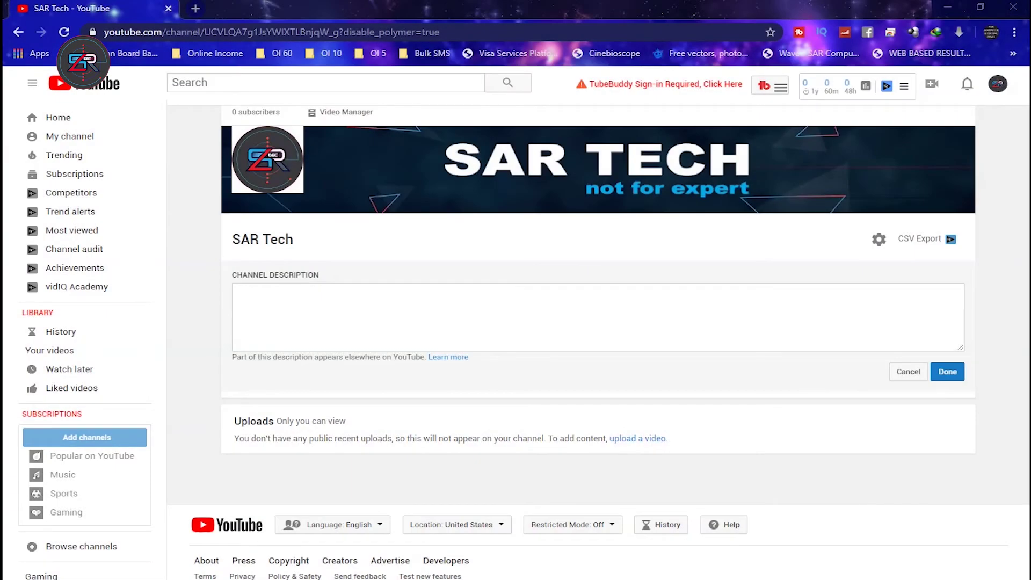
click(504, 304)
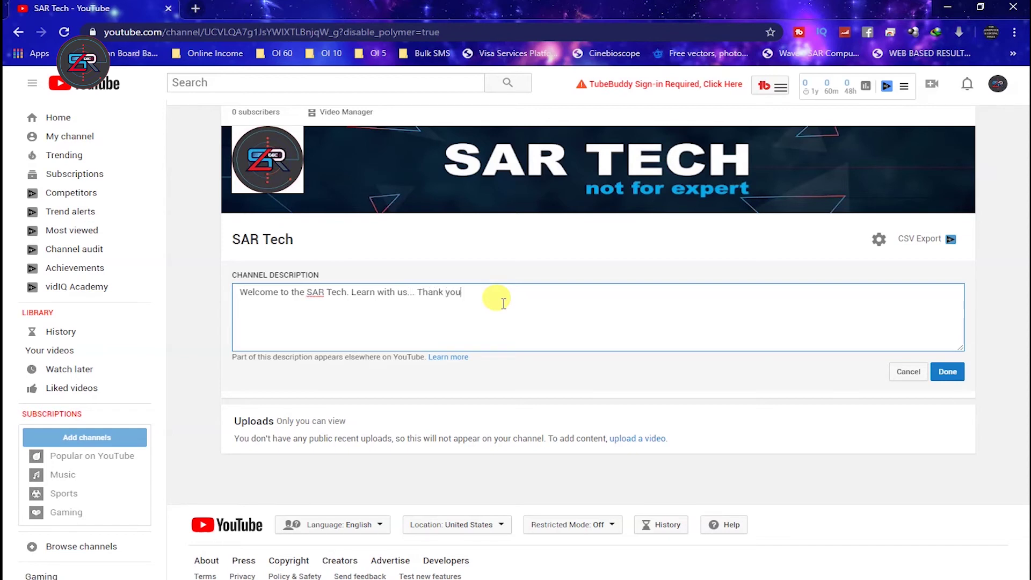
text(.)
click(948, 372)
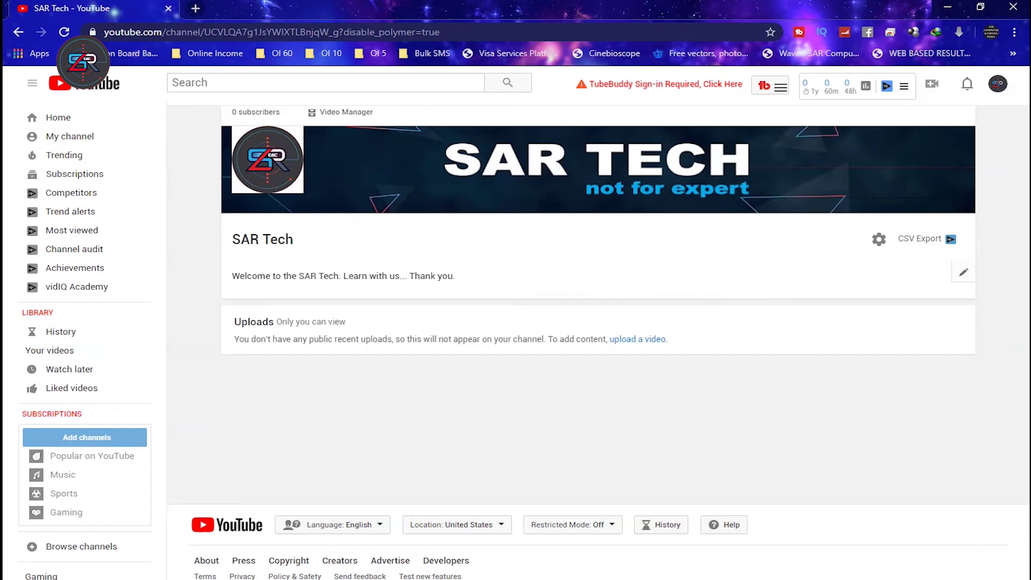
Go to YouTube Studio, dismiss the welcome message, and open the Channel settings
click(346, 112)
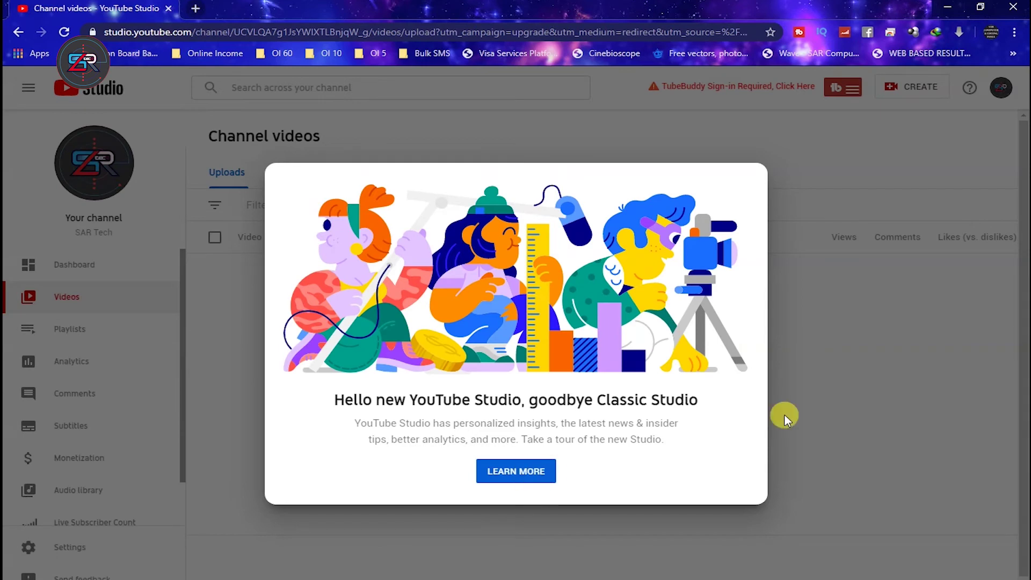
click(784, 416)
scroll(81, 403, down, 1)
click(127, 544)
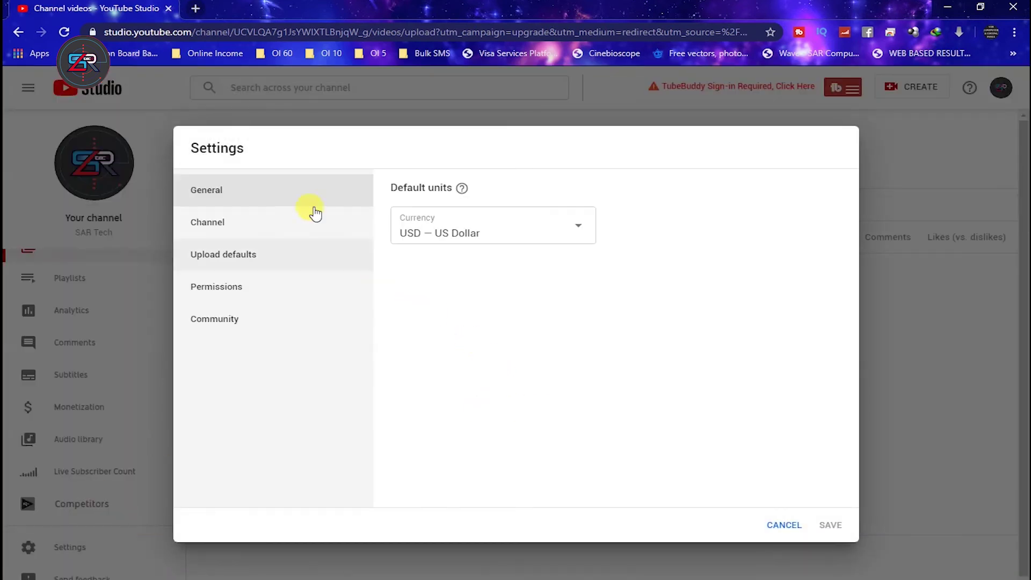
click(289, 236)
Copy the whole keyword list from the New Text Document on the desktop and paste it into the channel's keywords
click(479, 314)
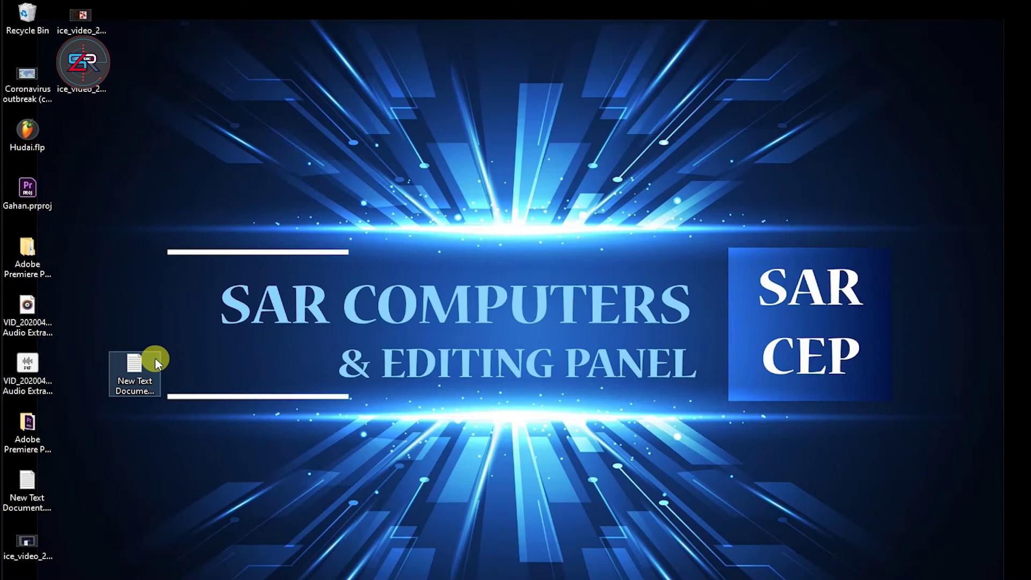
double_click(156, 364)
key(ctrl+a)
right_click(472, 196)
click(507, 240)
click(750, 165)
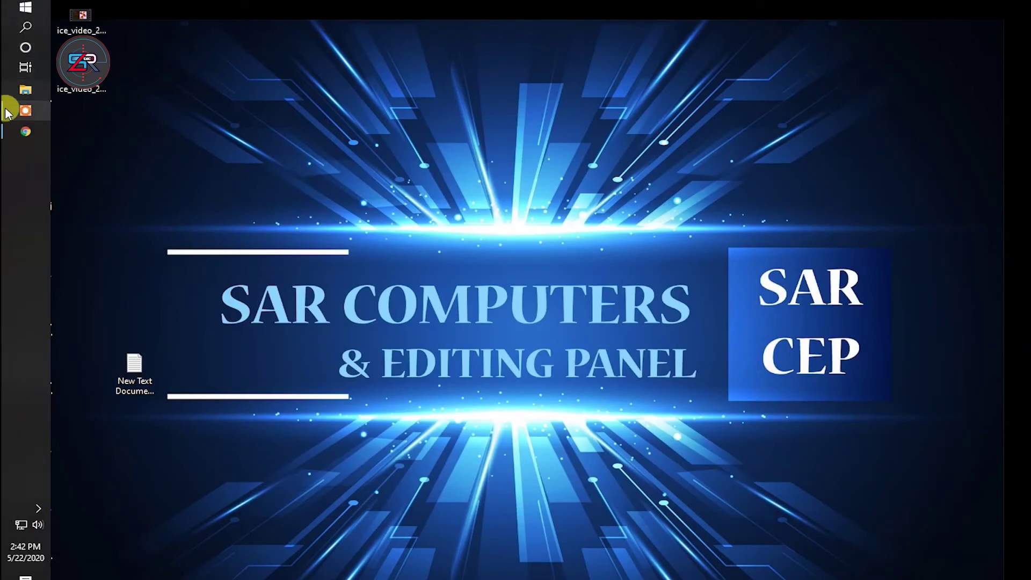
click(12, 105)
right_click(477, 316)
click(535, 417)
Set the channel's country to United States
click(525, 480)
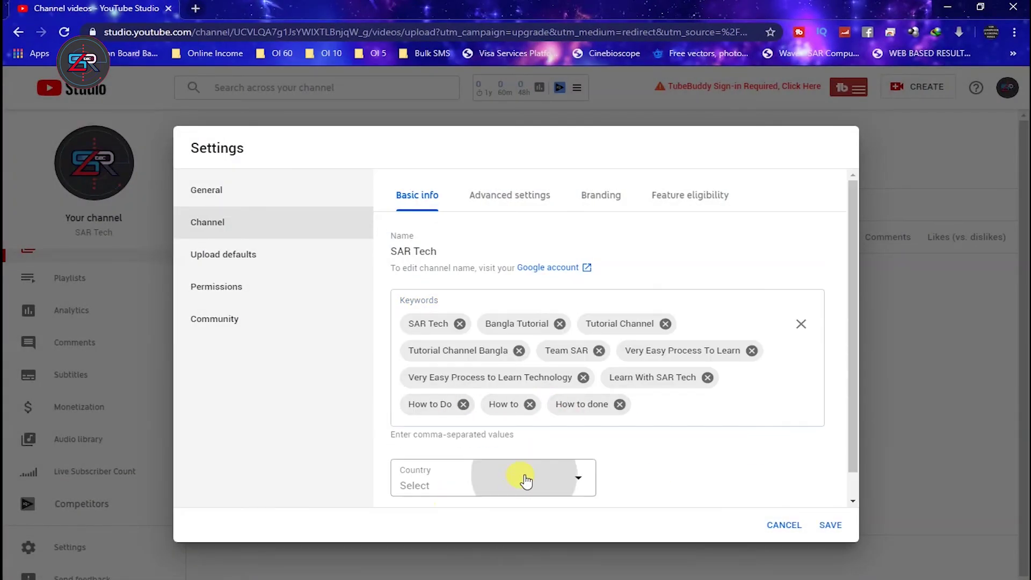
scroll(456, 323, down, 20)
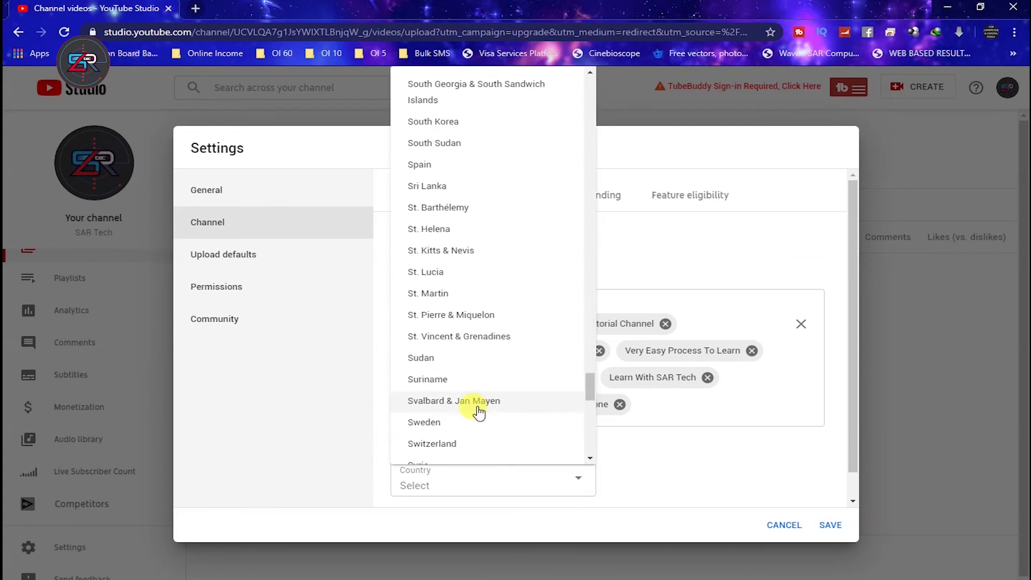
scroll(566, 438, up, 2)
click(446, 322)
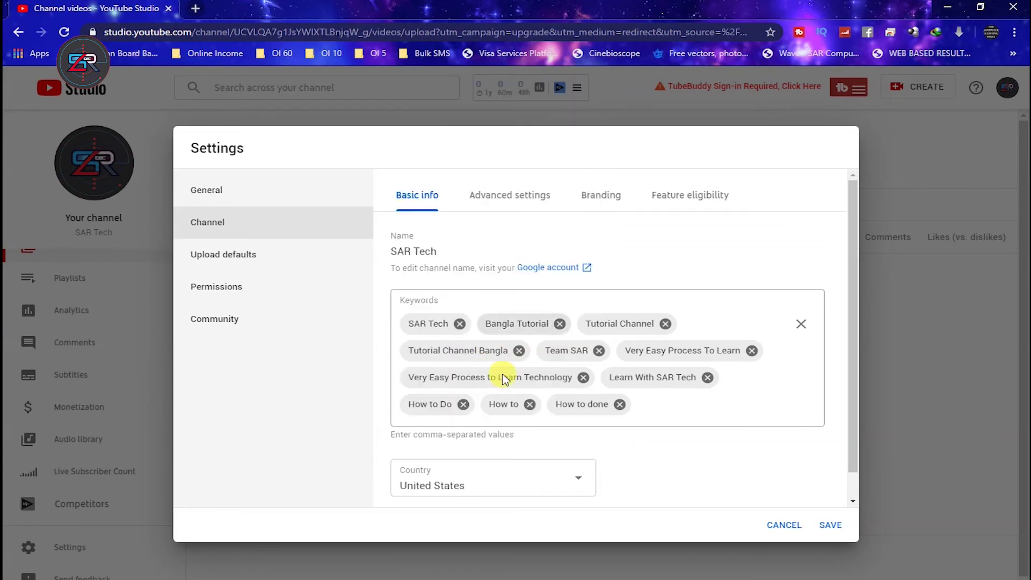
Set the channel's audience to not made for kids in the advanced settings and review the remaining options there
click(511, 197)
click(435, 380)
scroll(457, 419, down, 5)
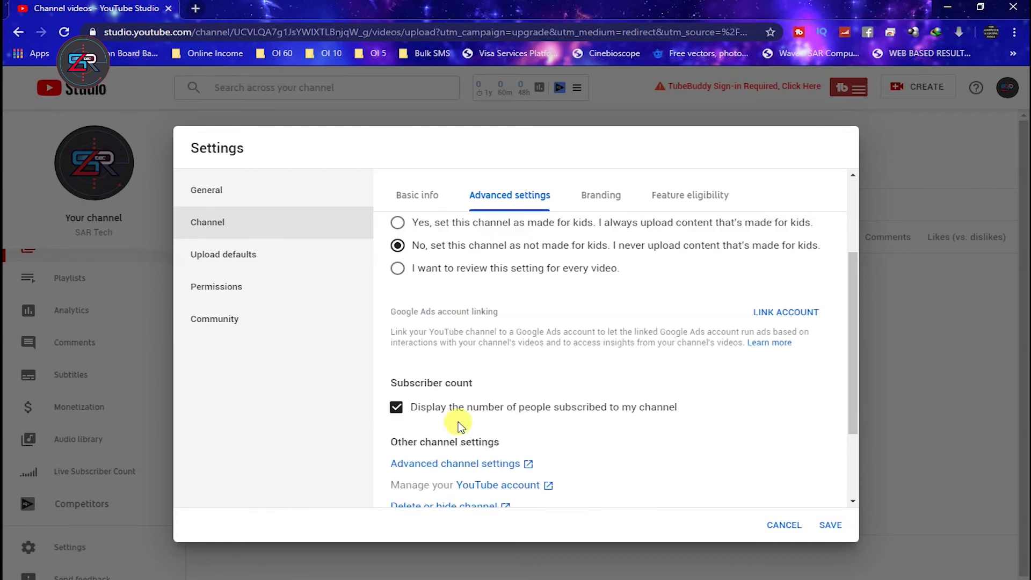
scroll(661, 430, up, 5)
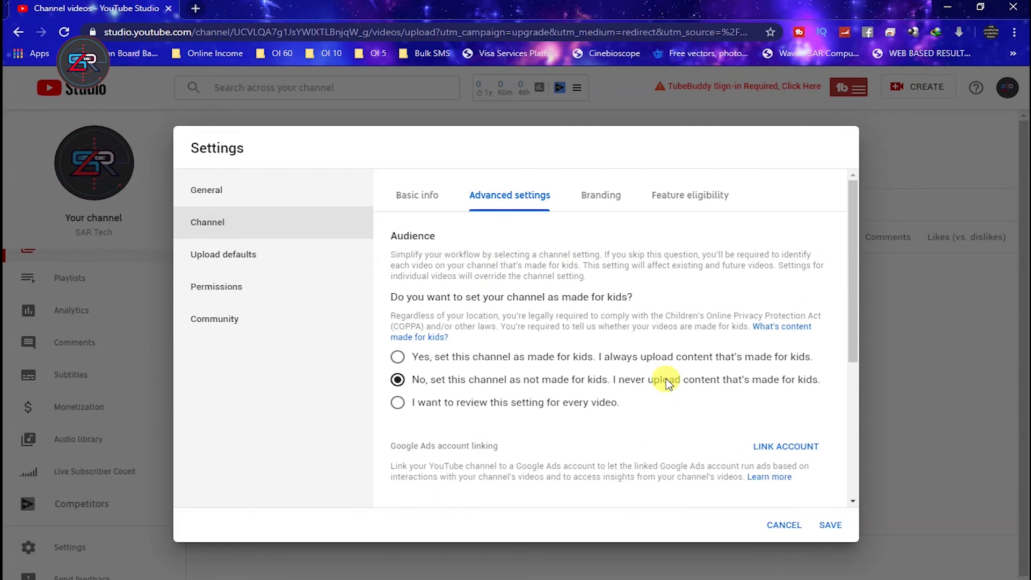
Add the round SAR logo from the Graphics folder as the video watermark and display it for the entire video
click(601, 195)
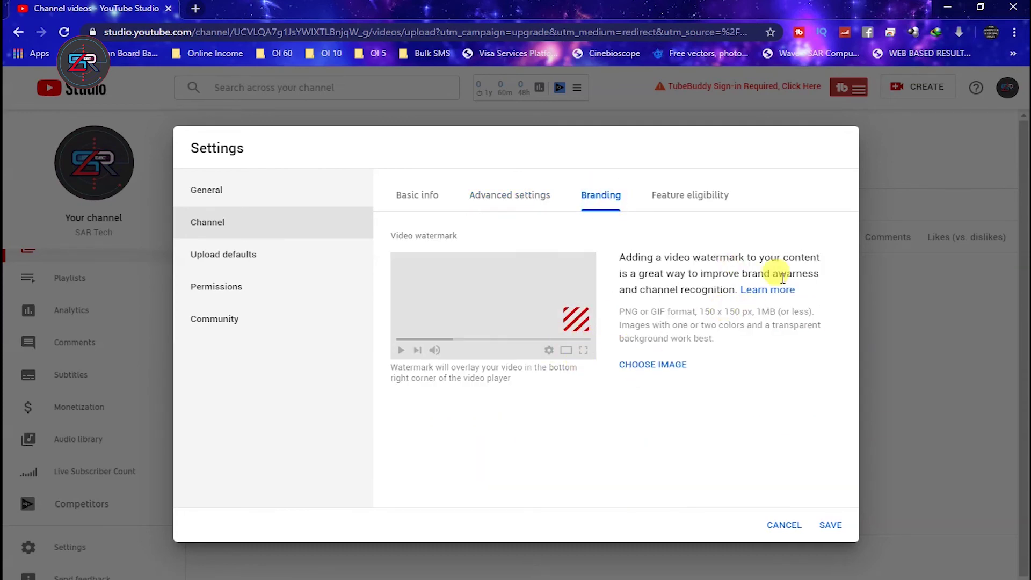
click(663, 363)
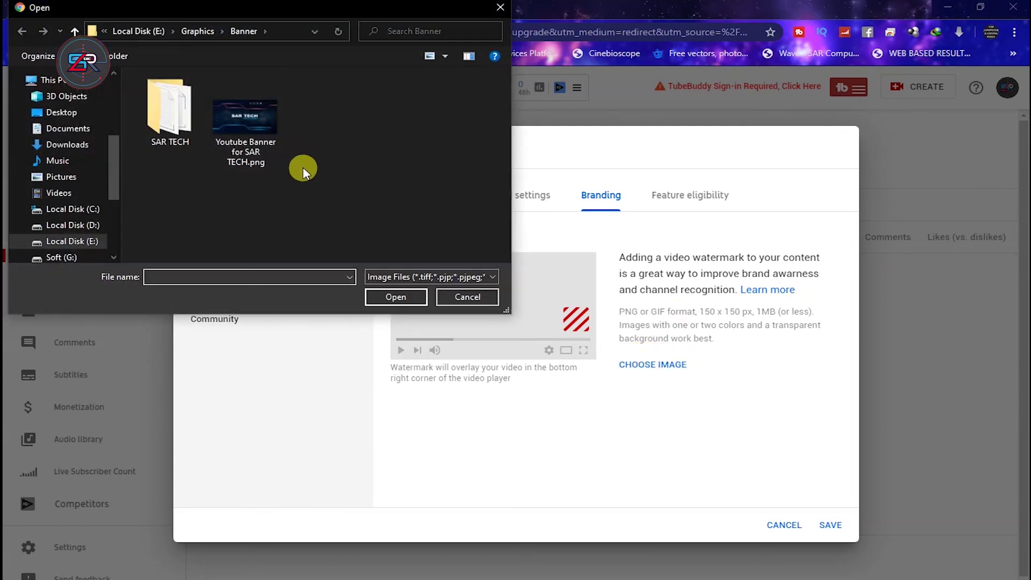
click(198, 31)
double_click(172, 107)
double_click(186, 148)
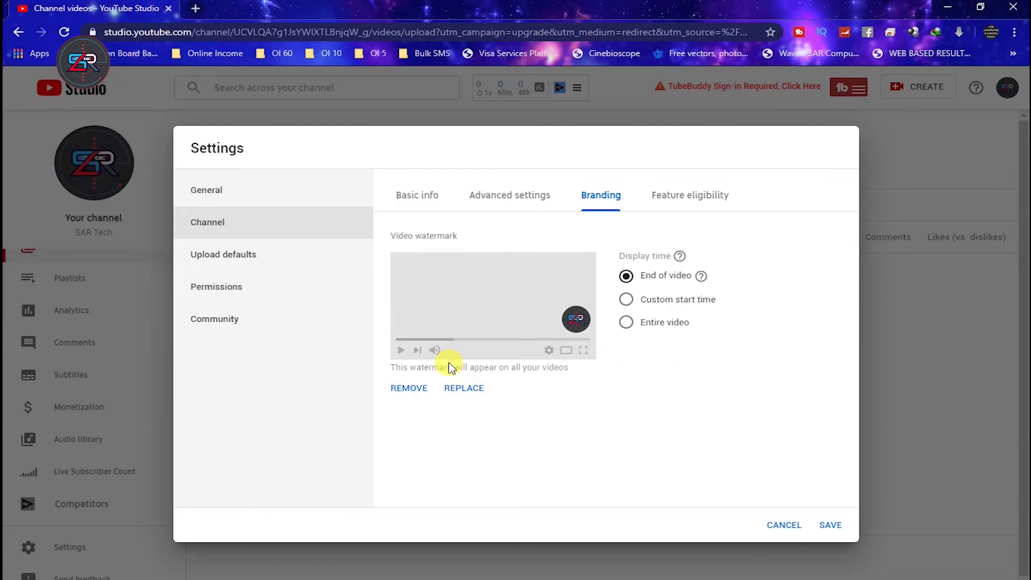
click(665, 322)
Review the default features under feature eligibility and save the channel settings
click(673, 198)
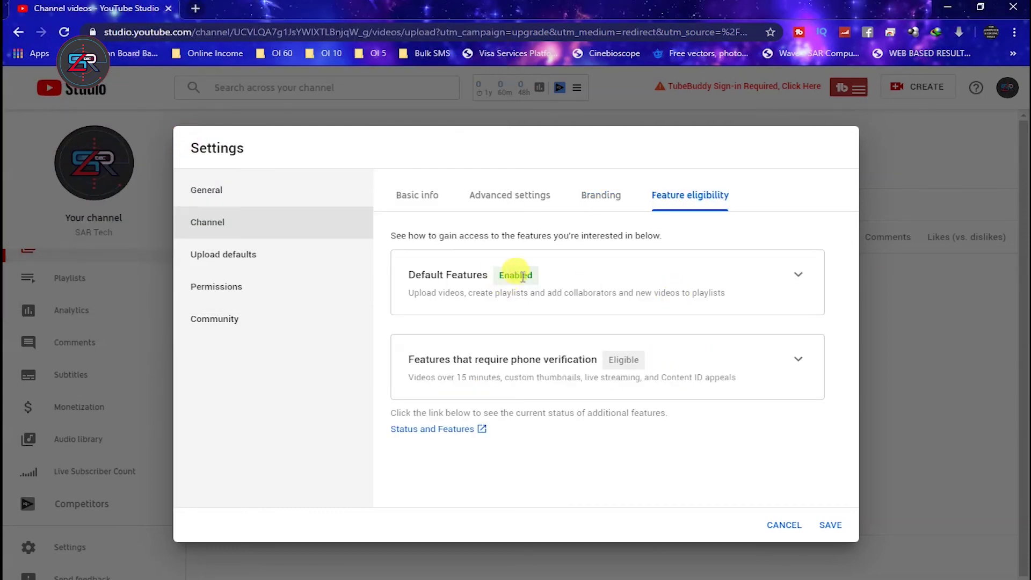
click(798, 276)
scroll(732, 422, down, 2)
scroll(744, 449, up, 2)
scroll(795, 428, down, 2)
click(833, 526)
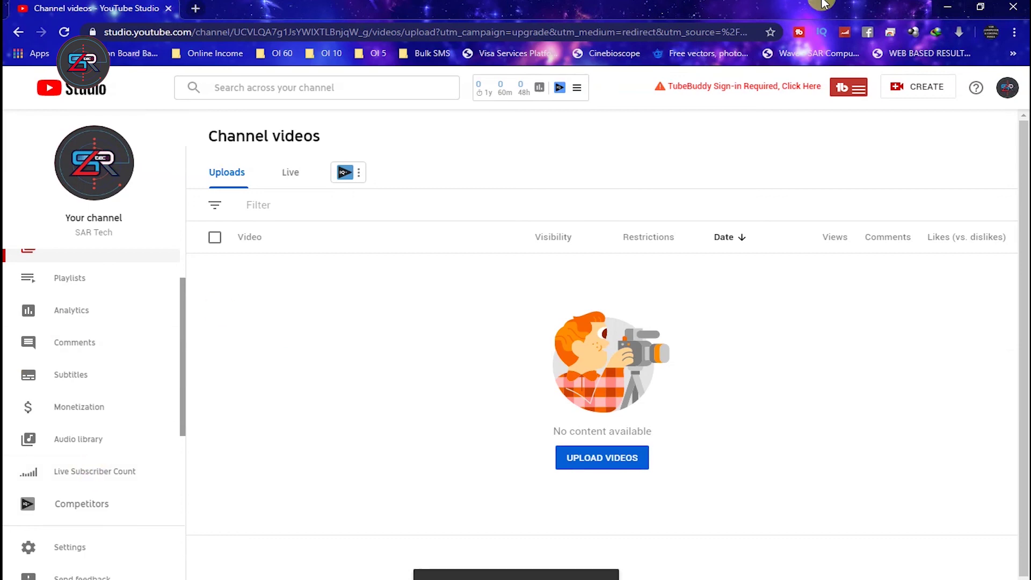
click(1006, 88)
click(1009, 88)
click(1013, 91)
key(Escape)
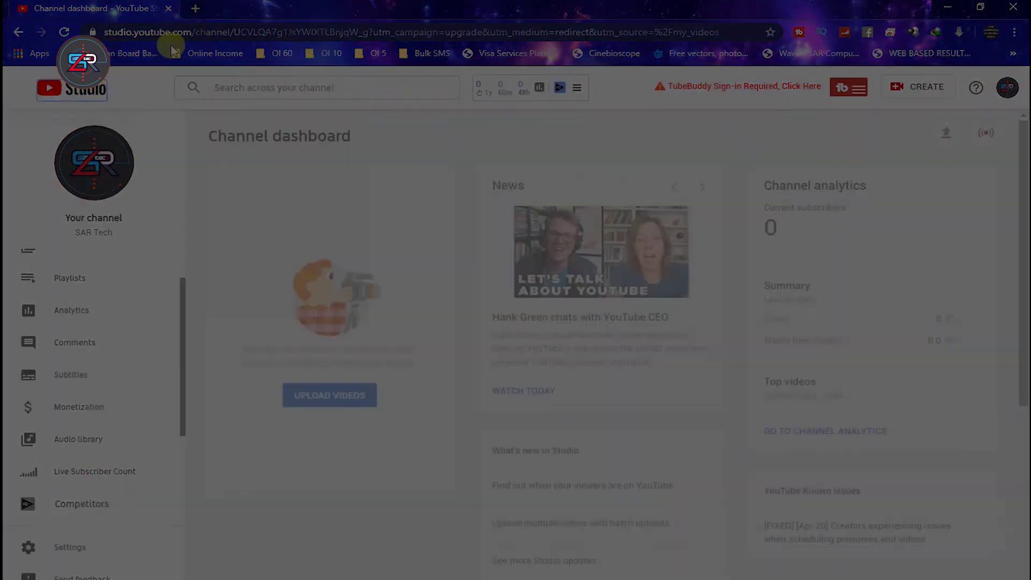